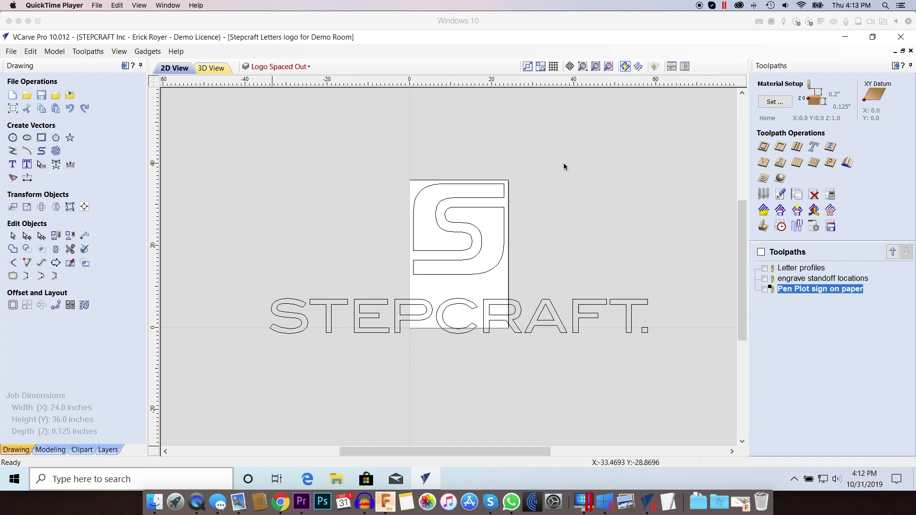
# - Flip the S symbol and the STEPCRAFT lettering together horizontally so the whole logo is mirrored
pyautogui.click(594, 68)
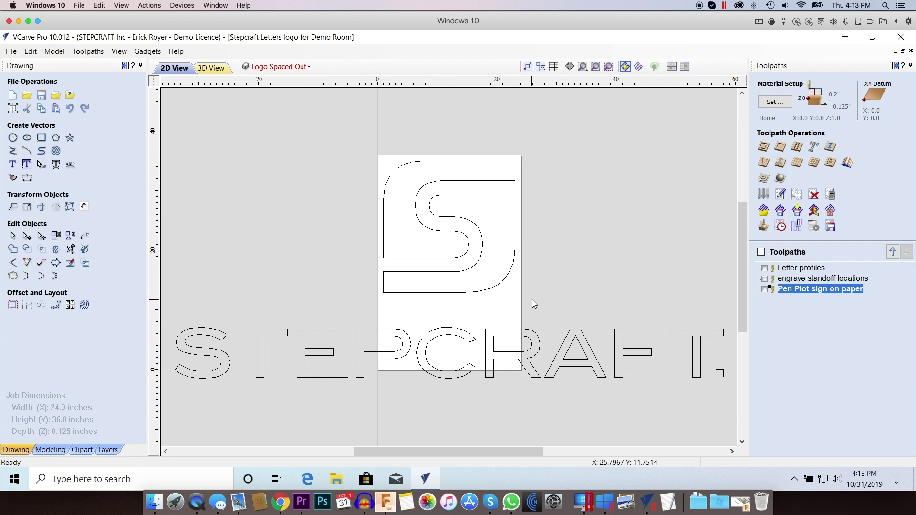
pyautogui.moveTo(742, 264); pyautogui.dragTo(740, 290)
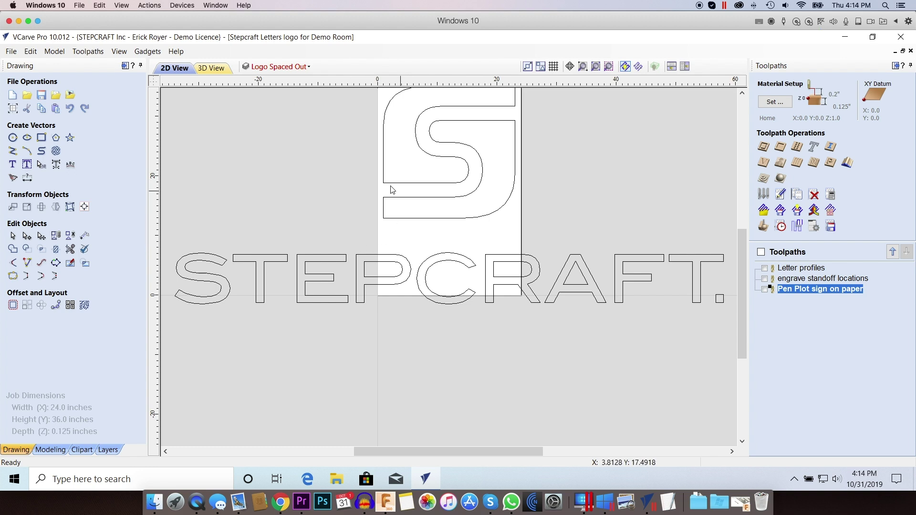
pyautogui.click(279, 66)
pyautogui.moveTo(168, 90); pyautogui.dragTo(743, 340)
pyautogui.scroll(-4, 657, 327)
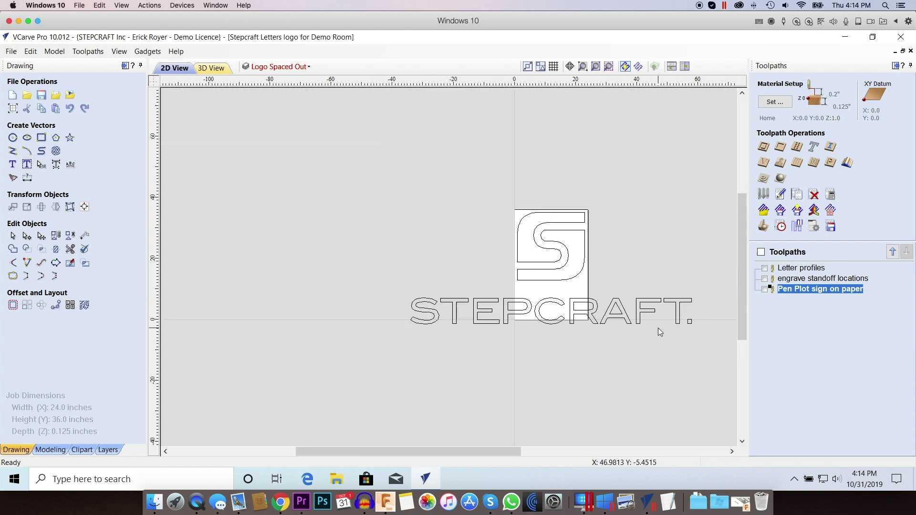
pyautogui.moveTo(336, 217); pyautogui.dragTo(634, 350)
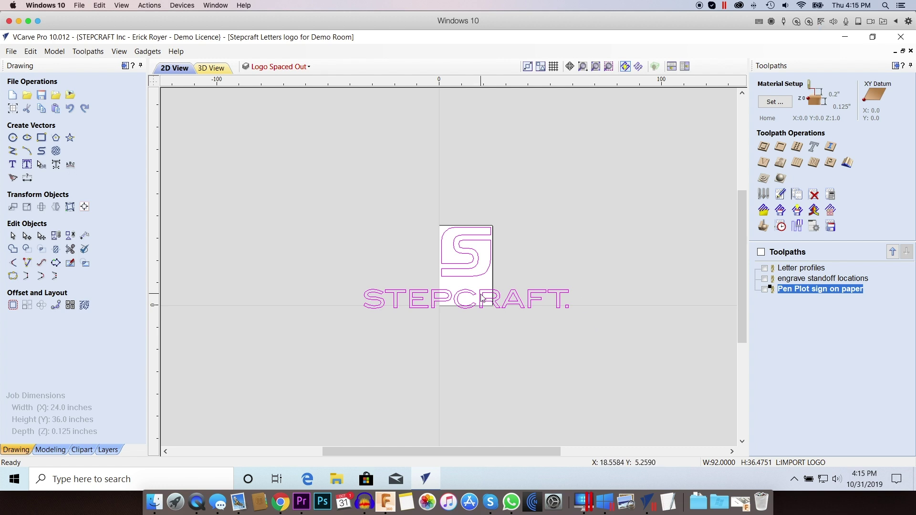
pyautogui.click(56, 206)
pyautogui.click(83, 215)
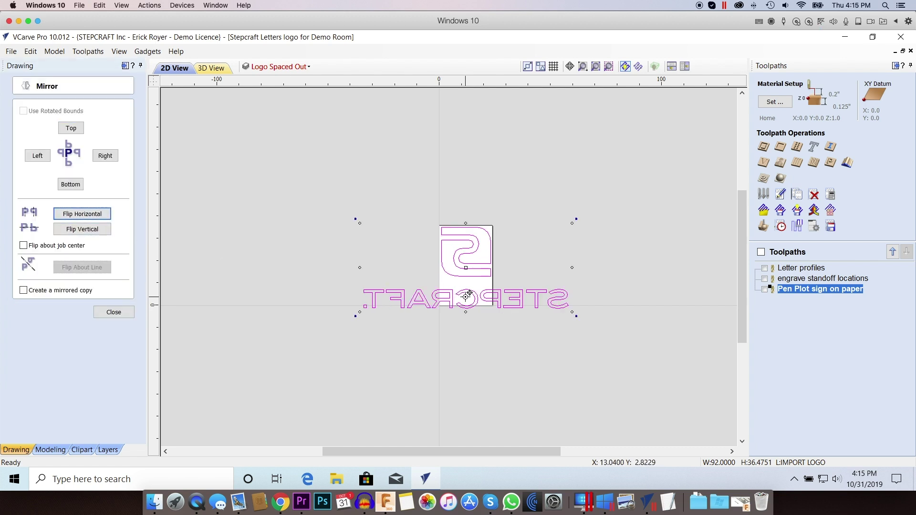
pyautogui.click(113, 312)
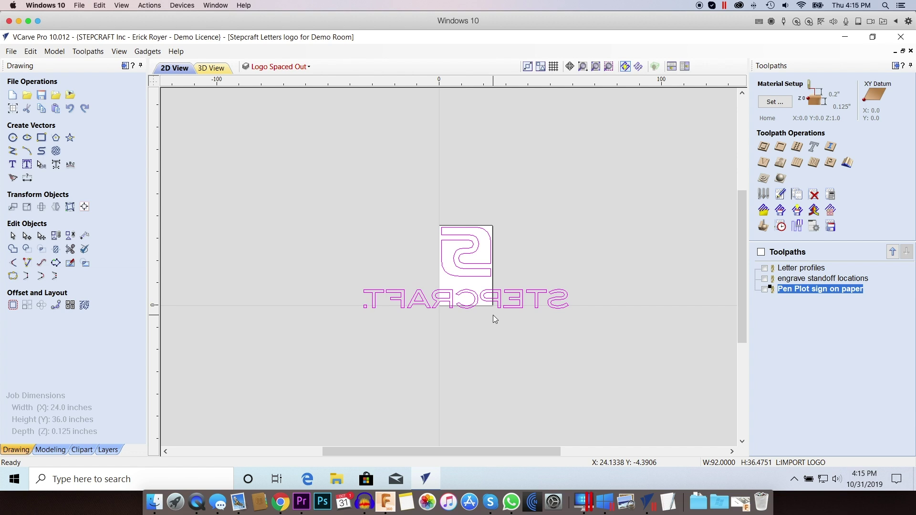
pyautogui.scroll(5, 494, 315)
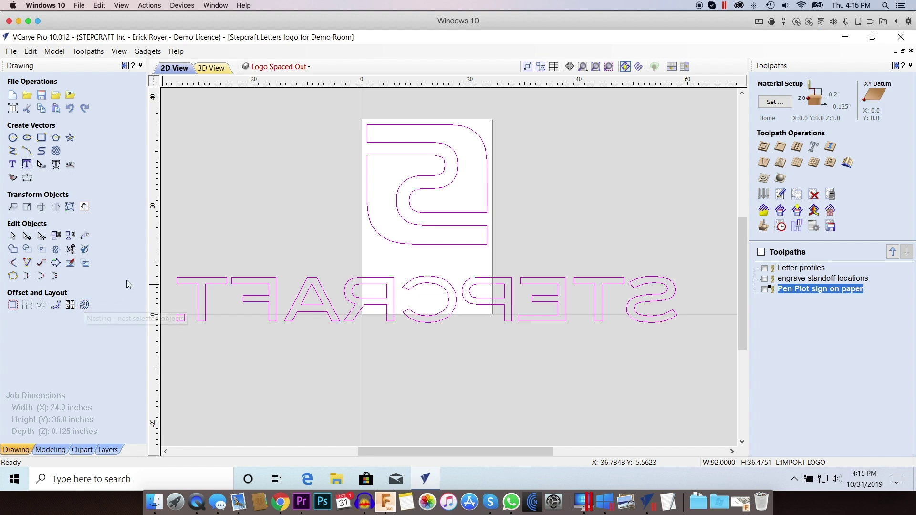
# - Hide the IMPORT LOGO layer and show only the Letters Nested layer
pyautogui.click(276, 67)
pyautogui.click(258, 128)
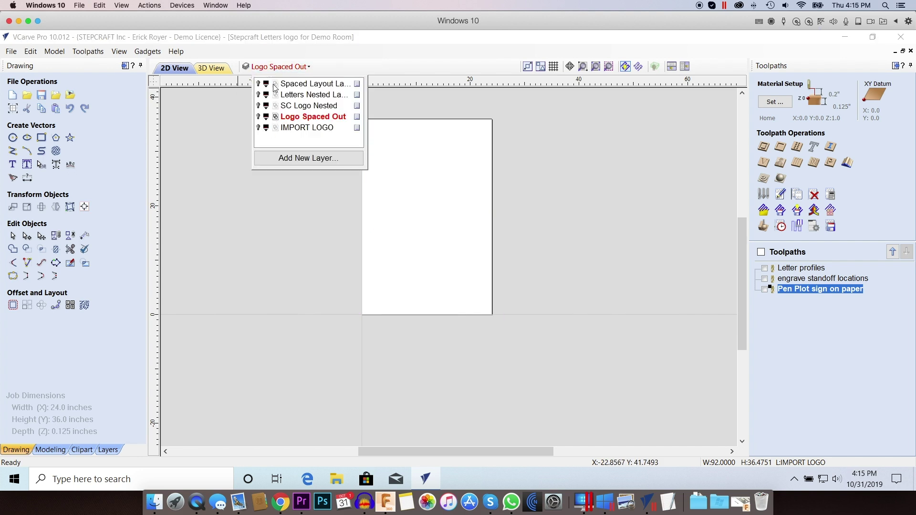
pyautogui.click(258, 84)
pyautogui.click(258, 95)
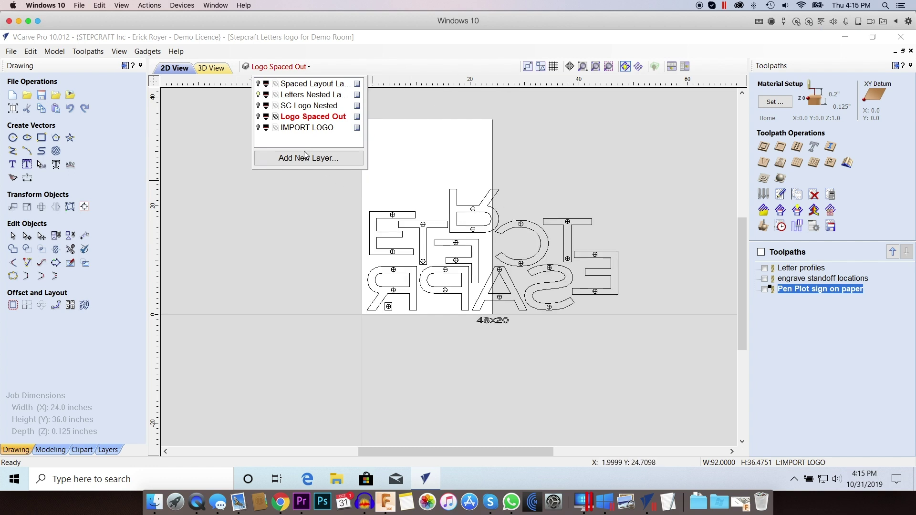
pyautogui.click(466, 108)
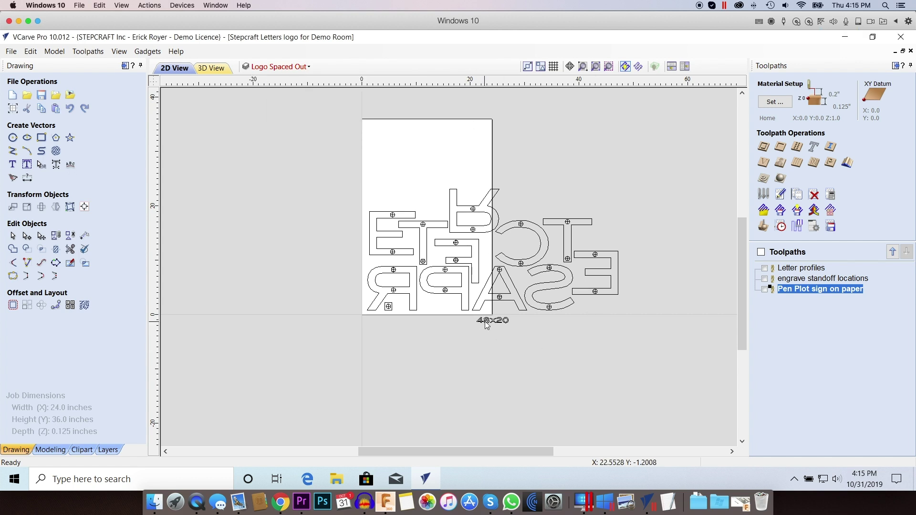
# - Set the job size to 48 inches wide by 20 inches high to match the nested letters' size label
pyautogui.scroll(-2, 498, 324)
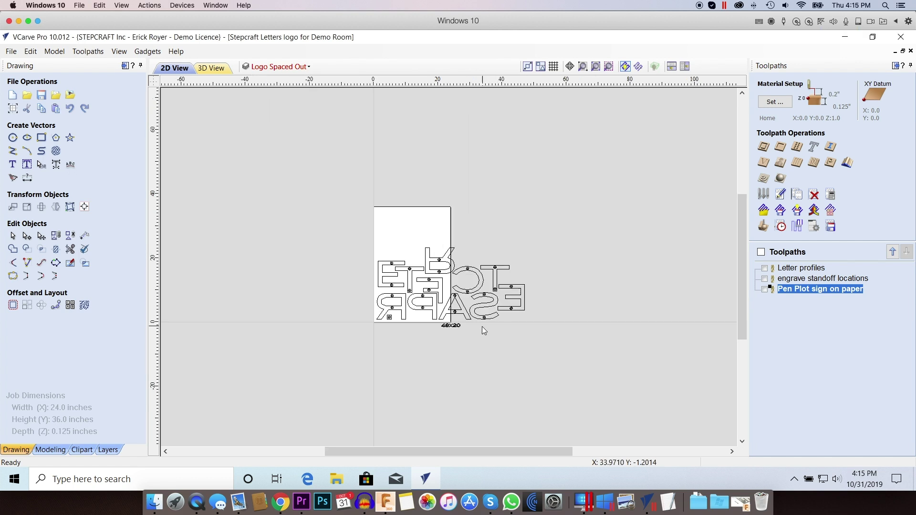
pyautogui.scroll(5, 457, 330)
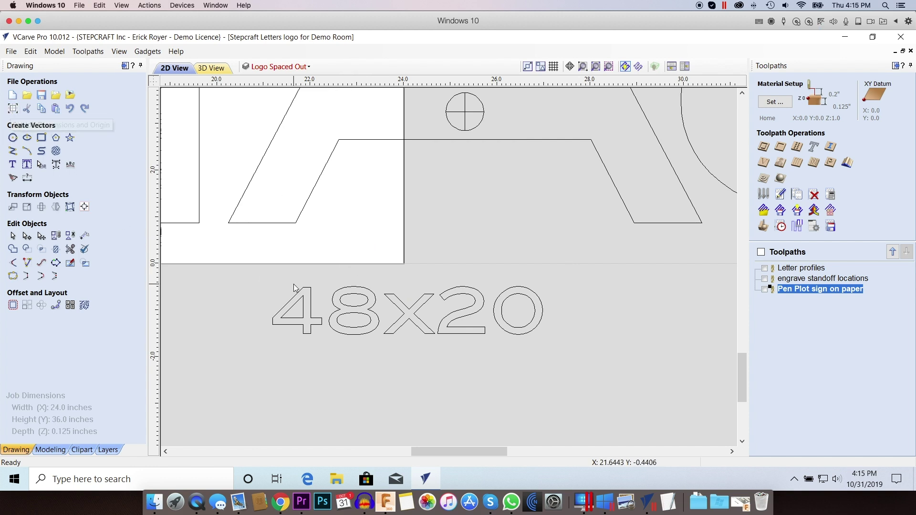
pyautogui.scroll(-5, 382, 224)
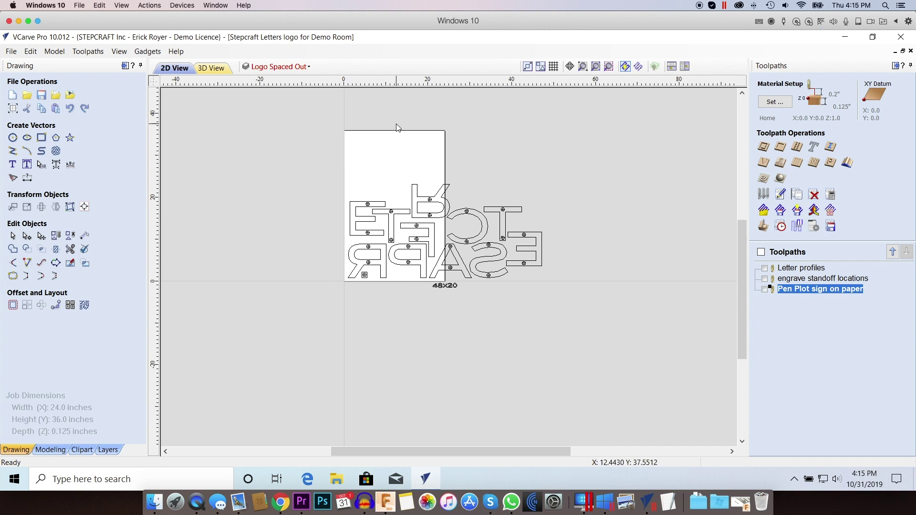
pyautogui.click(13, 108)
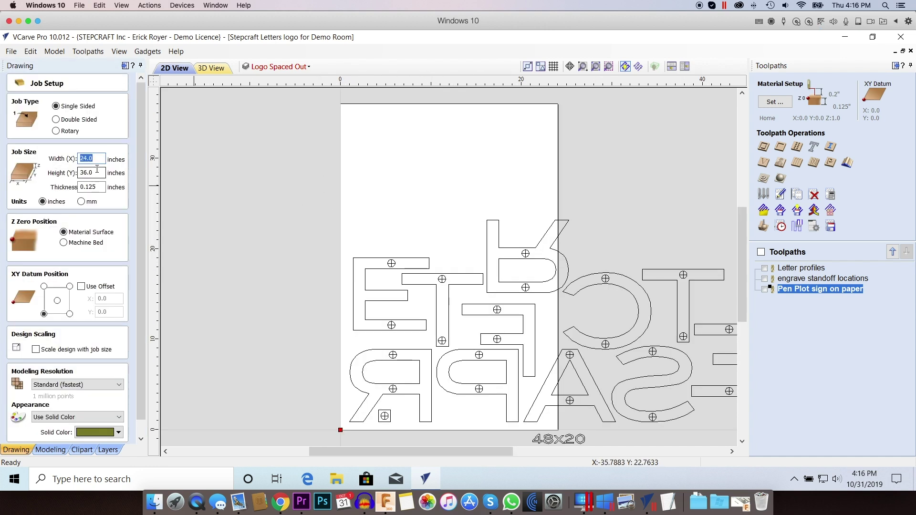
pyautogui.write('48x')
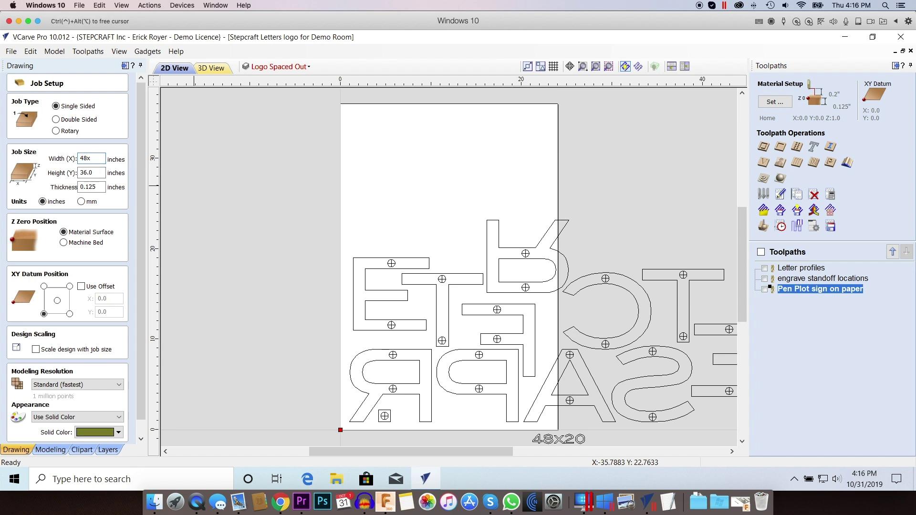
pyautogui.press('BackSpace')
pyautogui.press('Tab')
pyautogui.write('20')
pyautogui.press('Return')
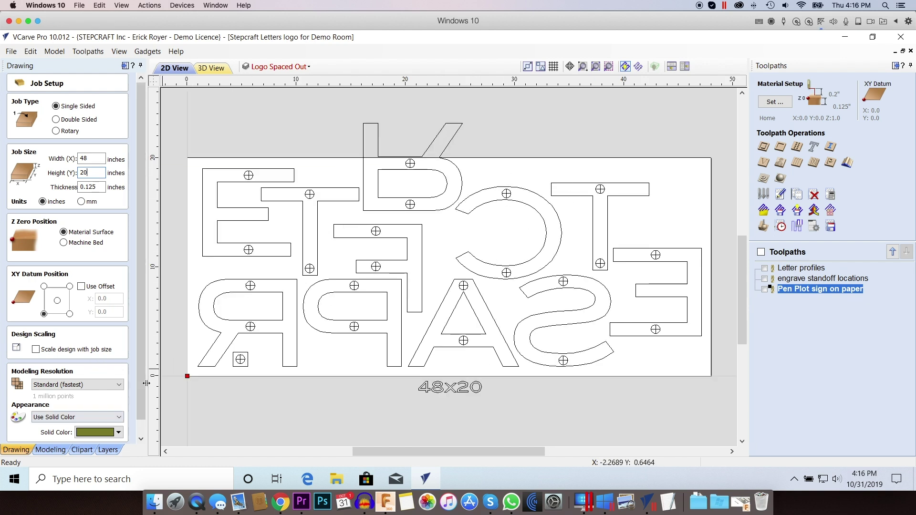
pyautogui.scroll(-1, 139, 402)
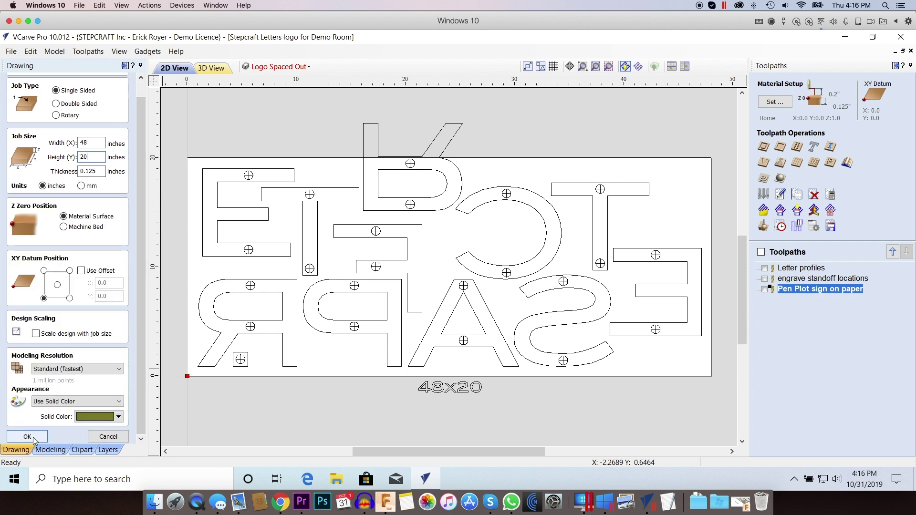
pyautogui.click(27, 437)
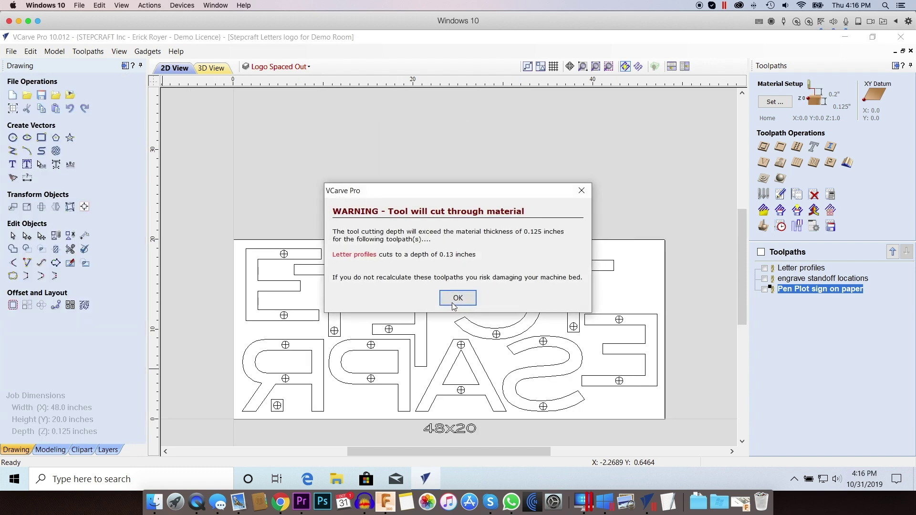
pyautogui.click(457, 298)
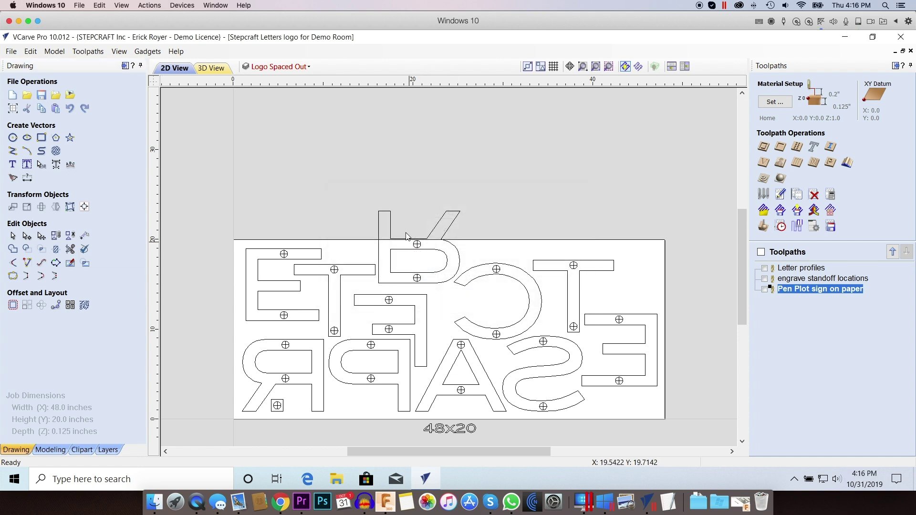
# - Delete the letter R that extends past the sheet's upper edge, including its standoff marks
pyautogui.moveTo(371, 195); pyautogui.dragTo(457, 291)
pyautogui.press('Delete')
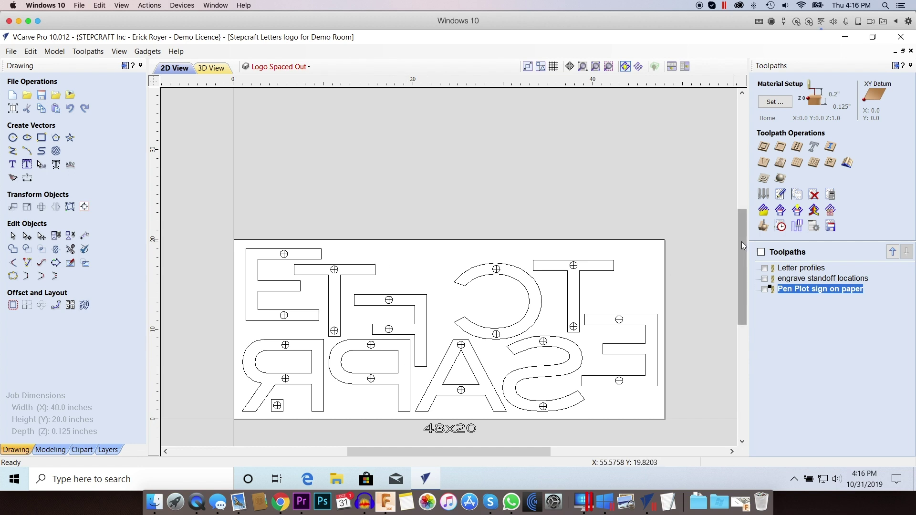
pyautogui.moveTo(741, 241); pyautogui.dragTo(741, 267)
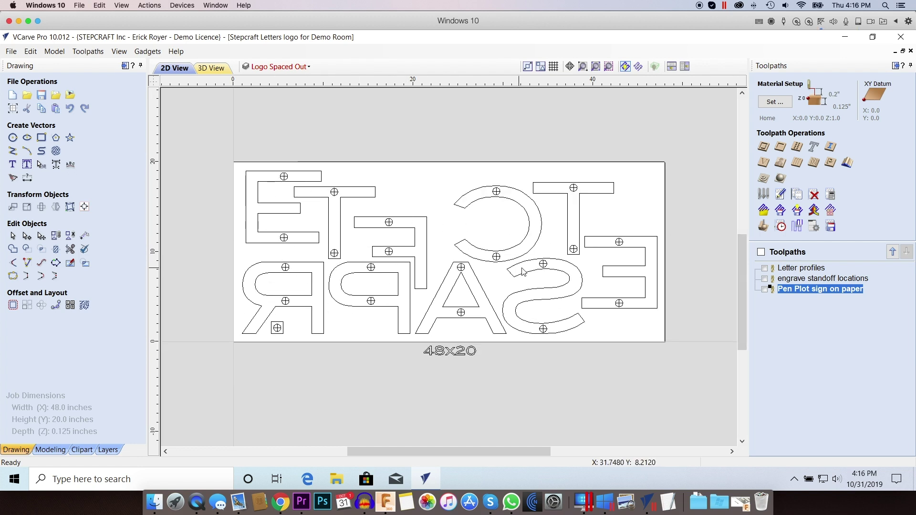
# - Examine the standoff mark on the letter C and the tool, clearance and sheet options of Nest Parts
pyautogui.scroll(5, 496, 193)
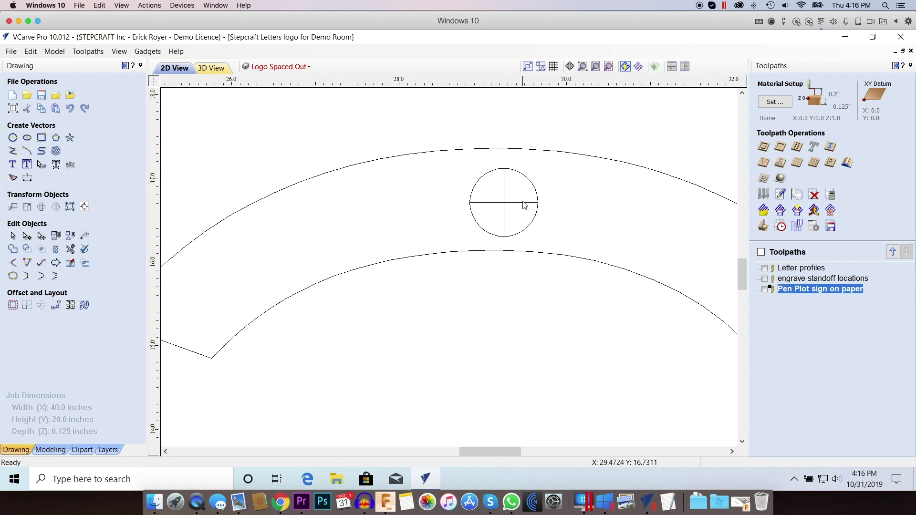
pyautogui.scroll(-5, 524, 205)
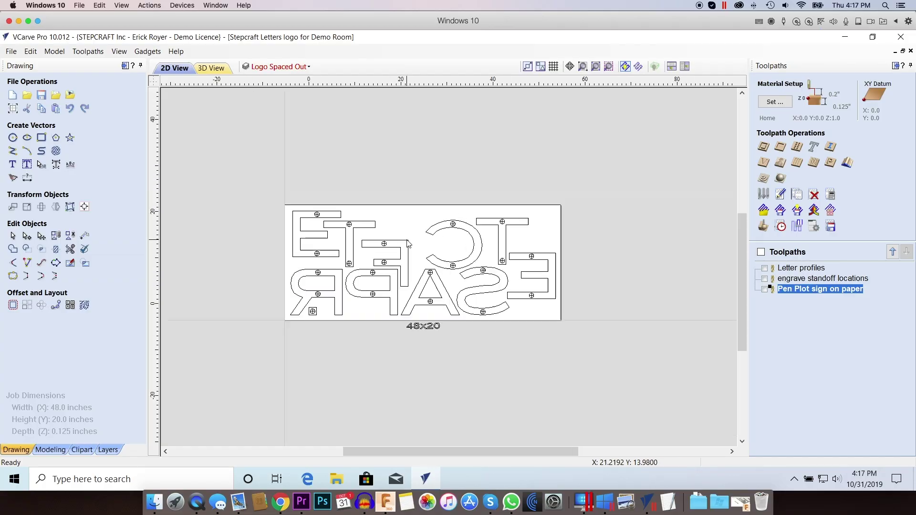
pyautogui.scroll(2, 465, 296)
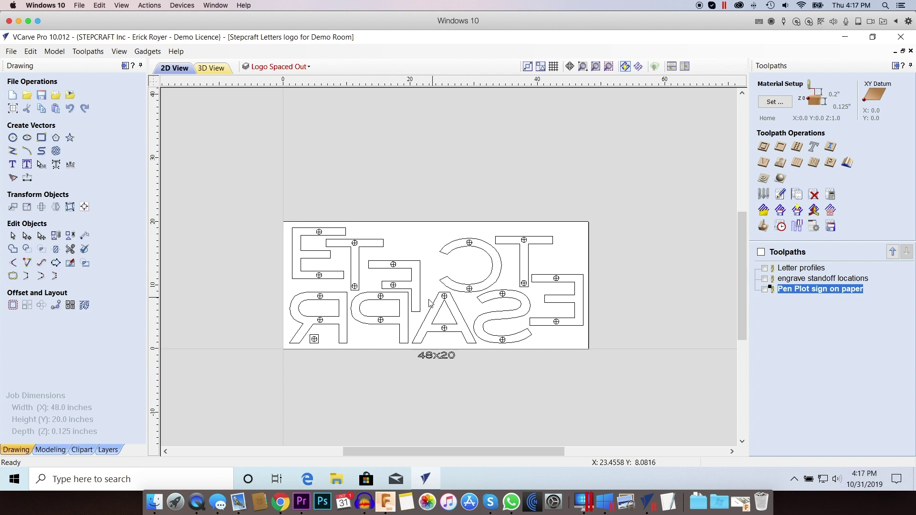
pyautogui.click(84, 304)
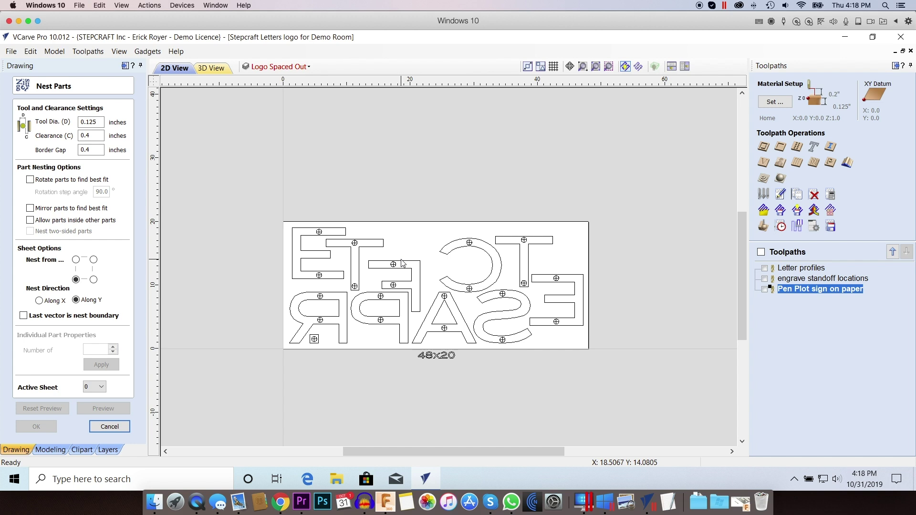
pyautogui.click(110, 427)
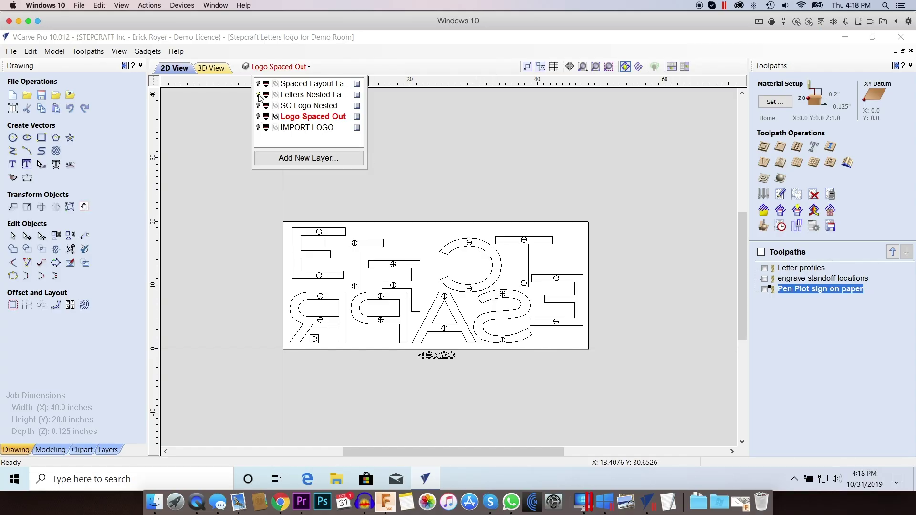
# - Hide the Letters Nested layer and show the Spaced Layout layer with its sheet size label
pyautogui.click(259, 105)
pyautogui.click(258, 84)
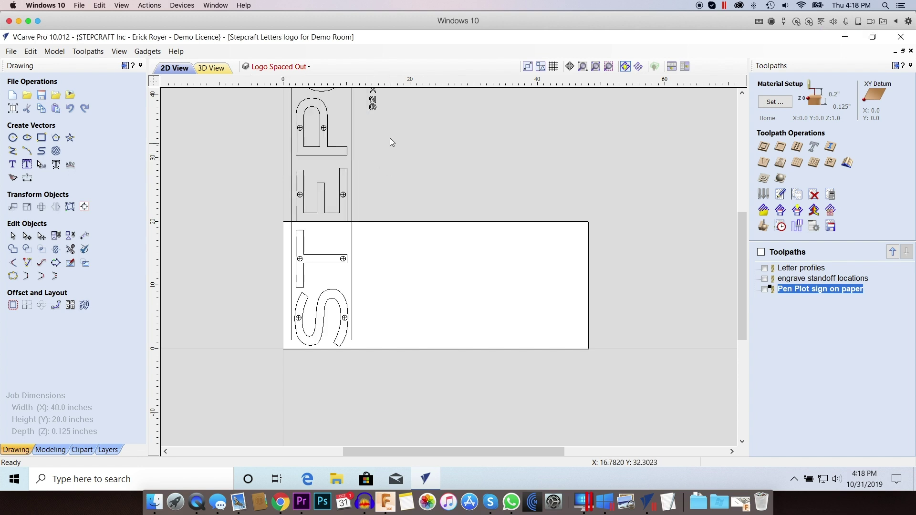
pyautogui.moveTo(742, 247); pyautogui.dragTo(741, 259)
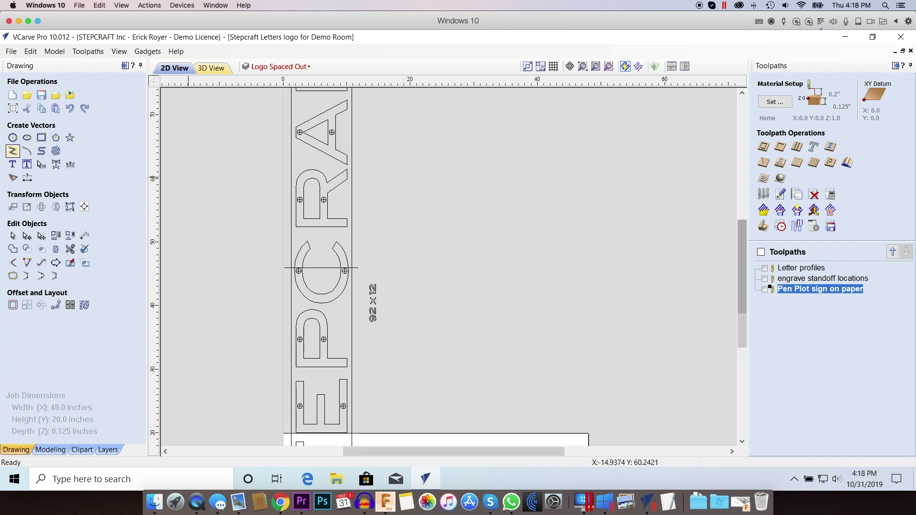
# - Set the job size to 12 inches wide by 92 inches high for the spaced vertical lettering
pyautogui.click(12, 108)
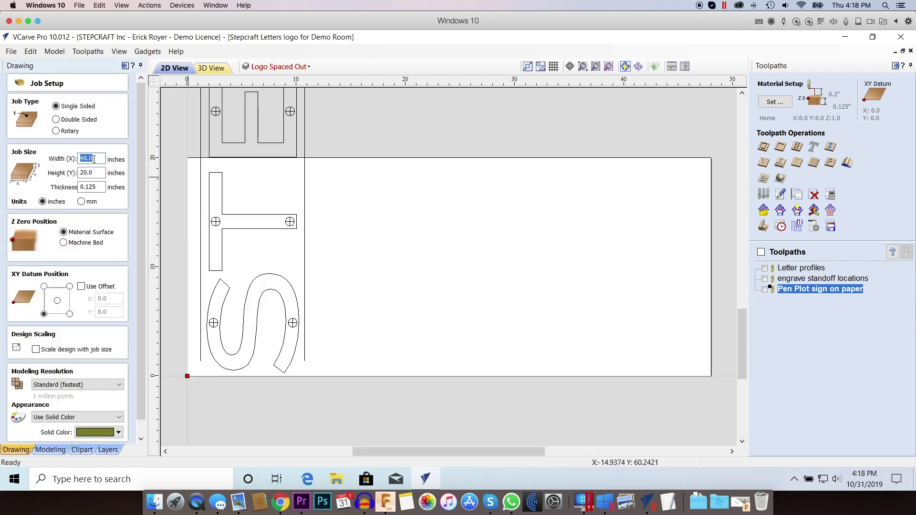
pyautogui.write('12')
pyautogui.press('Tab')
pyautogui.write('9')
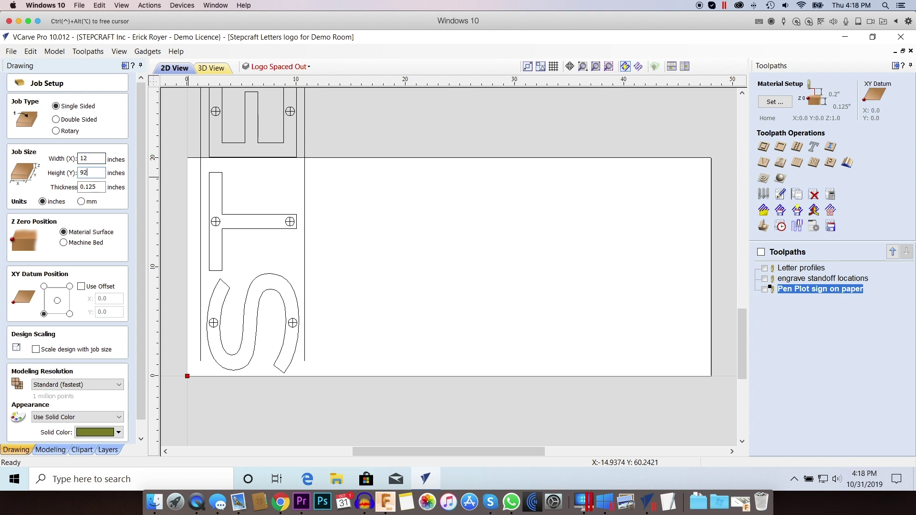
pyautogui.press('Tab')
pyautogui.moveTo(142, 295); pyautogui.dragTo(140, 377)
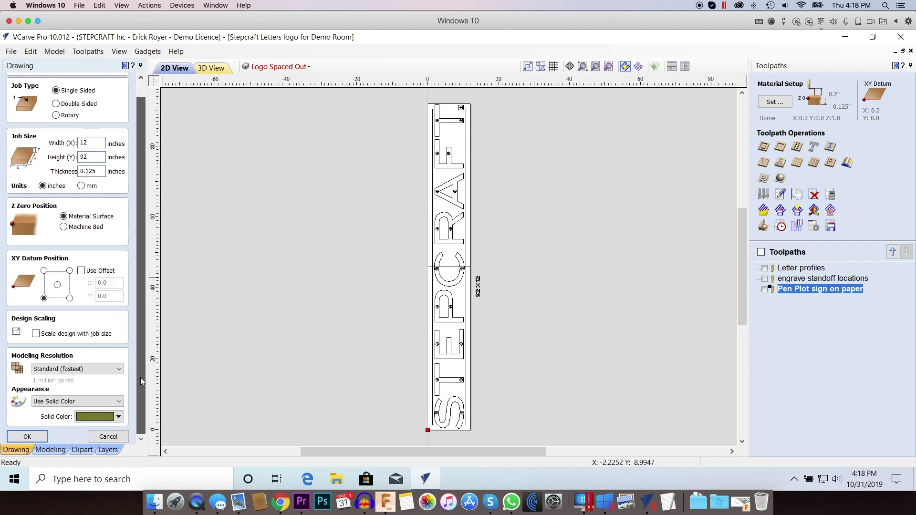
pyautogui.click(14, 437)
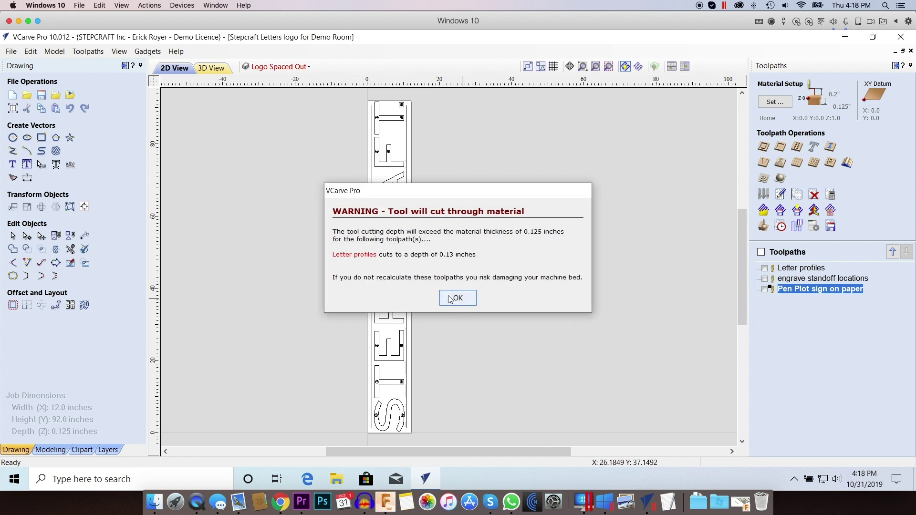
pyautogui.click(457, 298)
# - Compare the spaced vertical lettering with the original logo by temporarily showing the IMPORT LOGO layer
pyautogui.scroll(3, 388, 164)
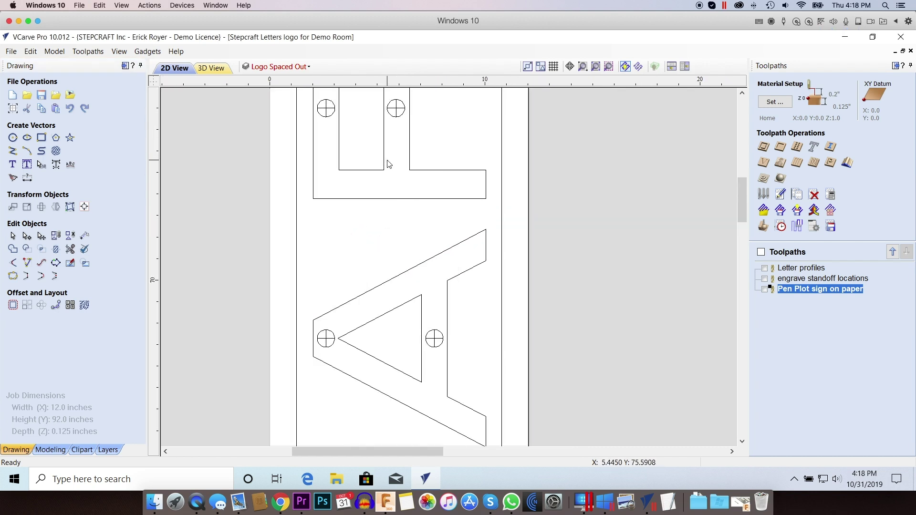
pyautogui.scroll(-6, 387, 161)
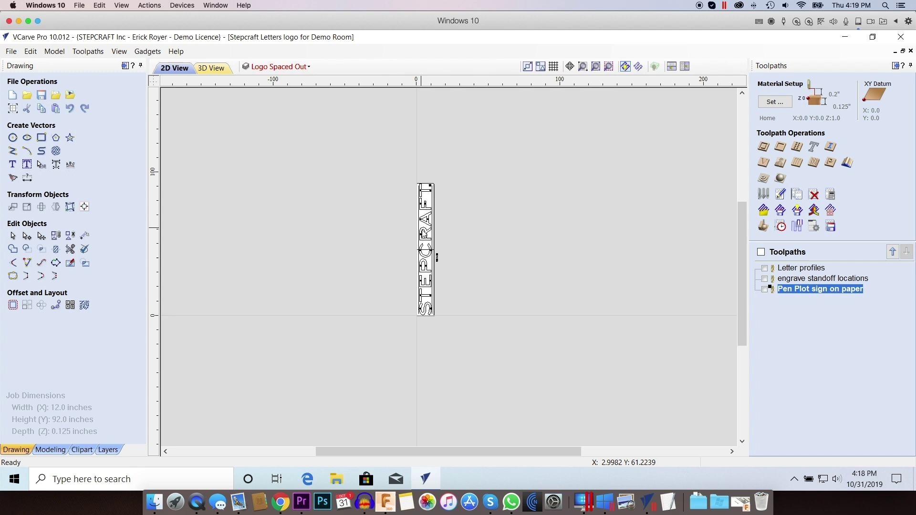
pyautogui.scroll(3, 424, 234)
pyautogui.click(280, 66)
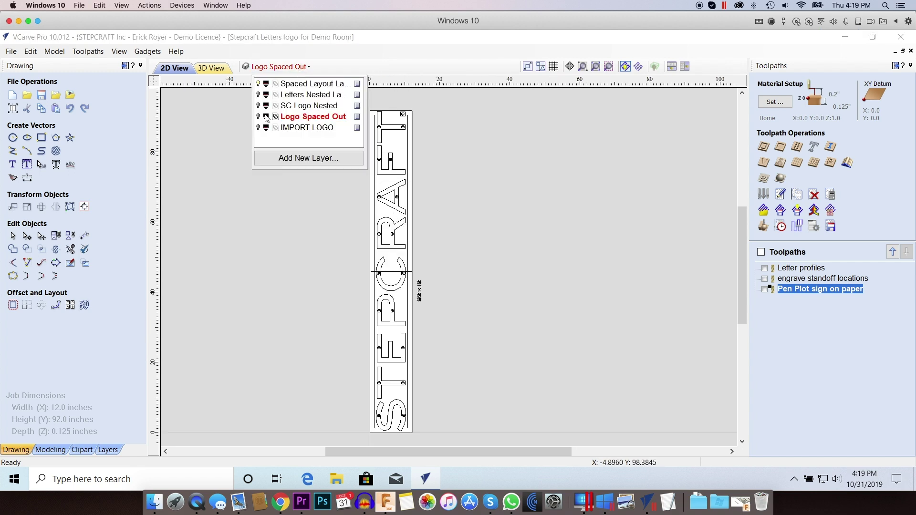
pyautogui.click(258, 128)
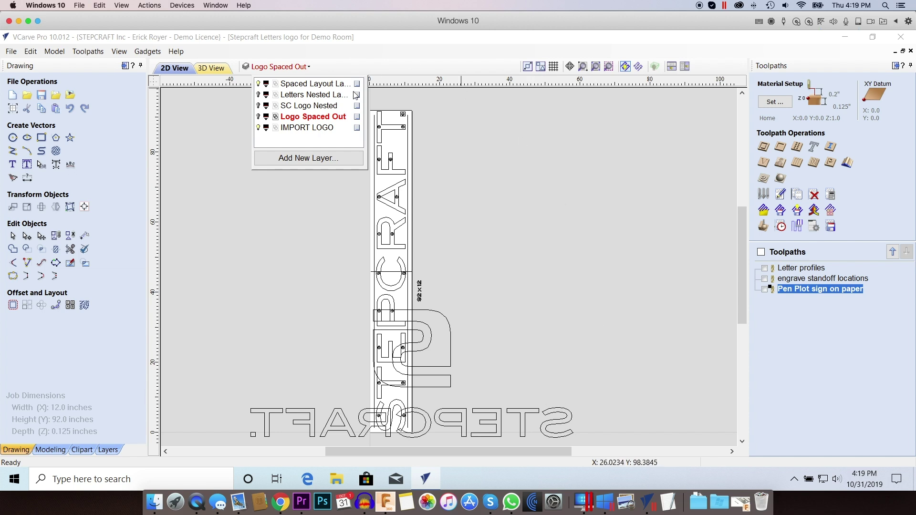
pyautogui.click(258, 128)
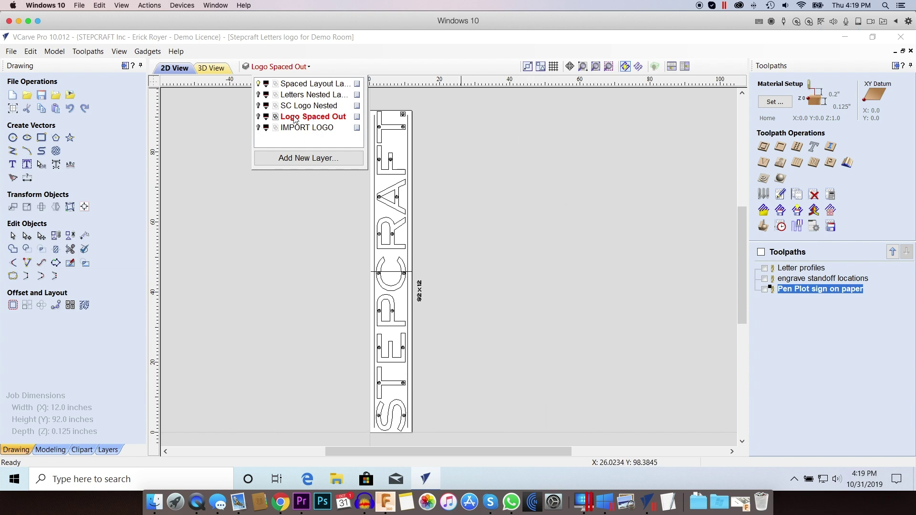
pyautogui.click(428, 230)
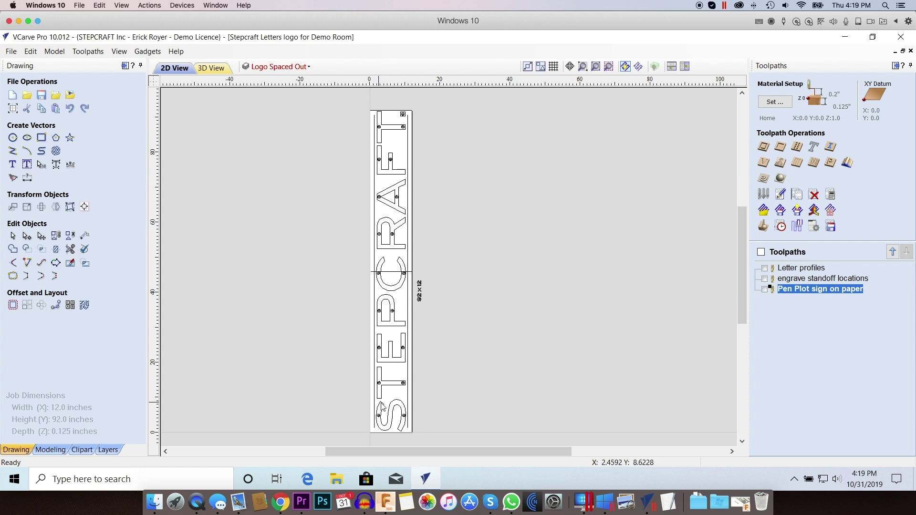
# - Examine the standoff marks and the two long vertical guide lines beside the spaced lettering
pyautogui.scroll(3, 380, 387)
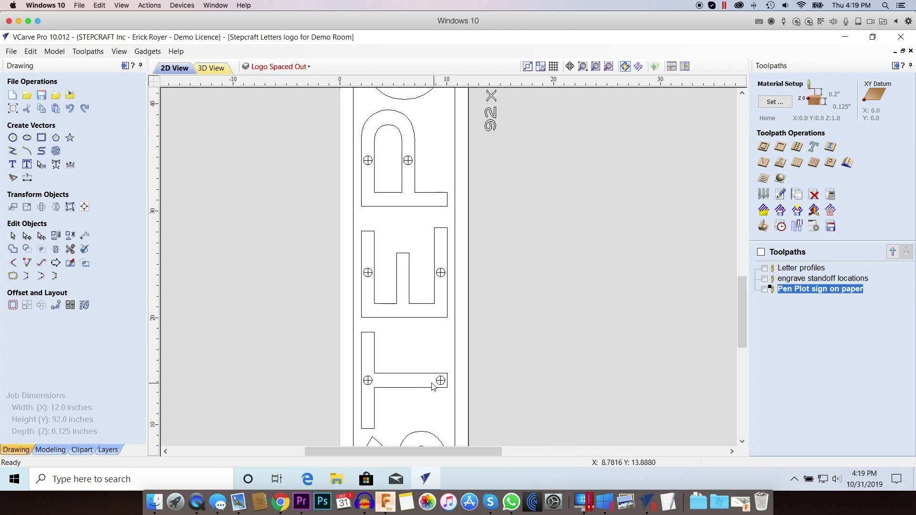
pyautogui.scroll(-5, 468, 223)
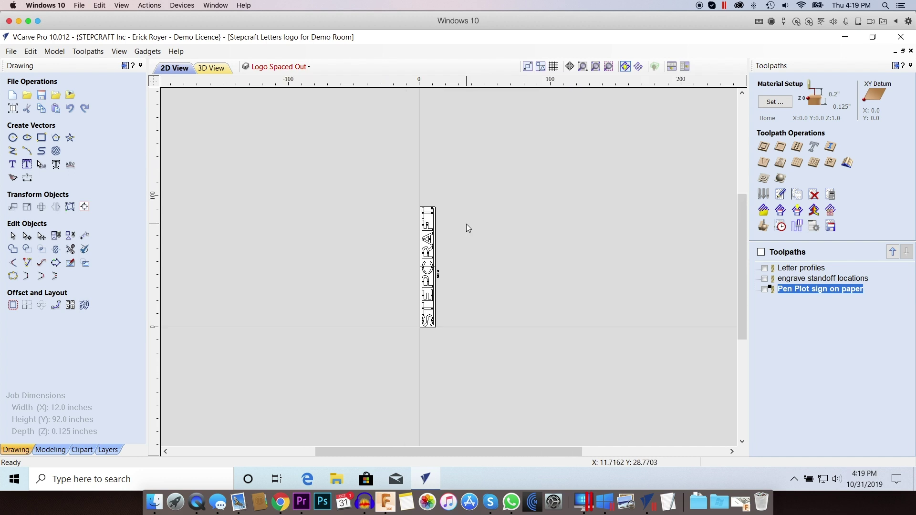
pyautogui.scroll(8, 465, 224)
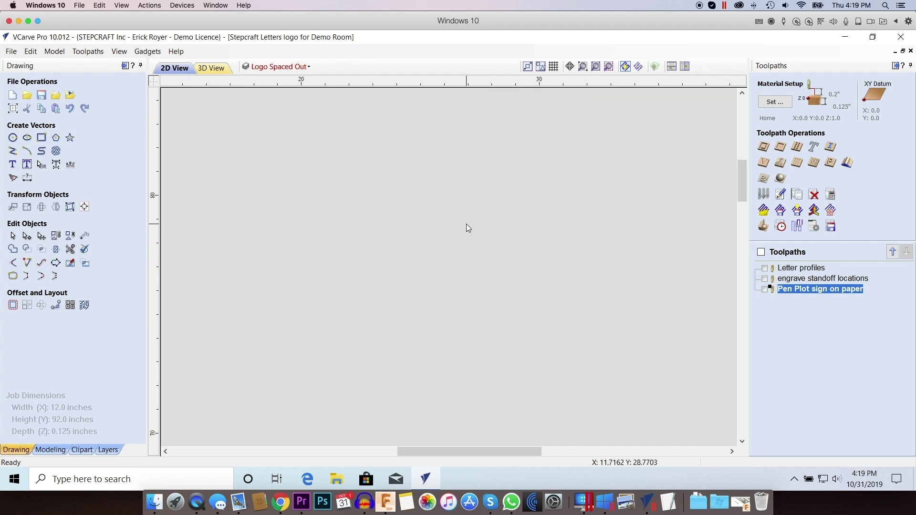
pyautogui.click(595, 66)
pyautogui.click(374, 185)
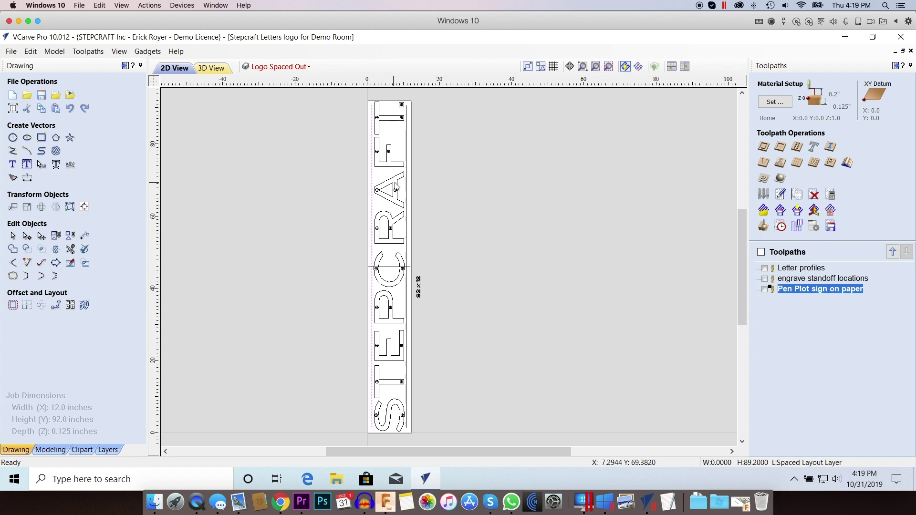
pyautogui.click(409, 186)
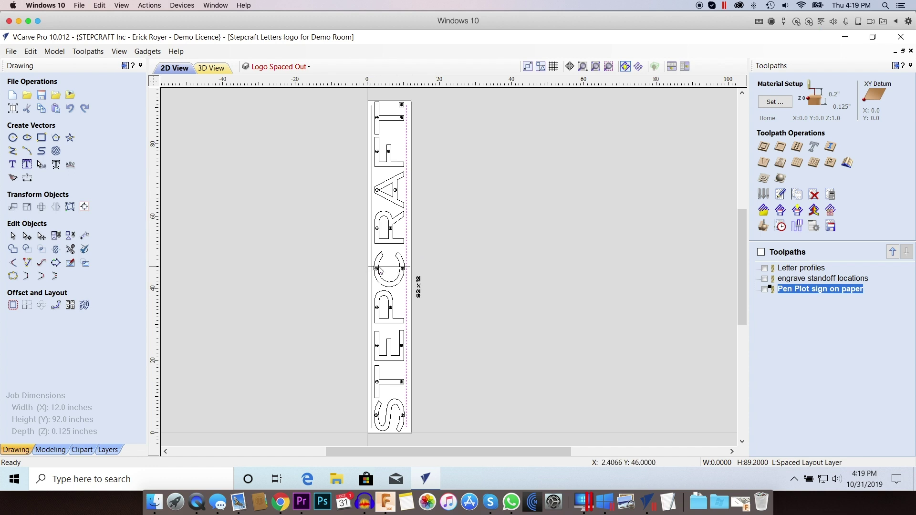
# - Center the horizontal guide line through the letter C vertically on the material
pyautogui.scroll(3, 387, 270)
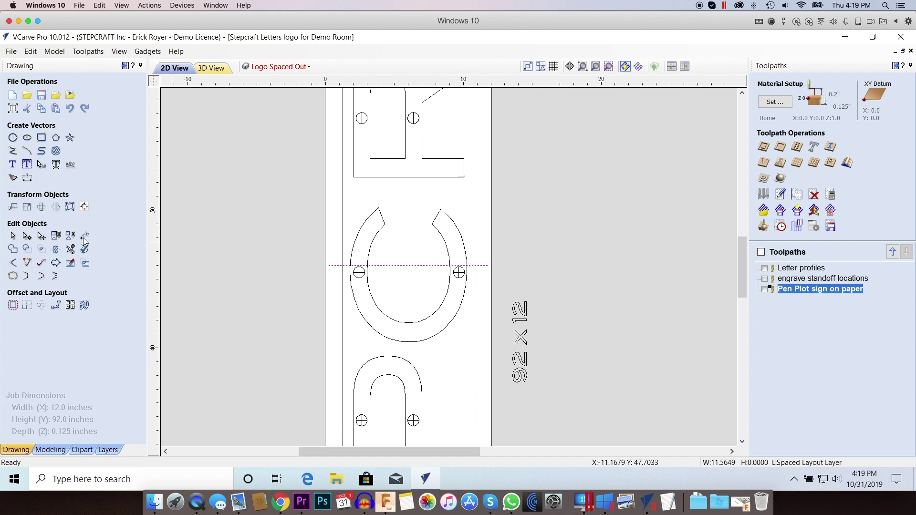
pyautogui.click(70, 207)
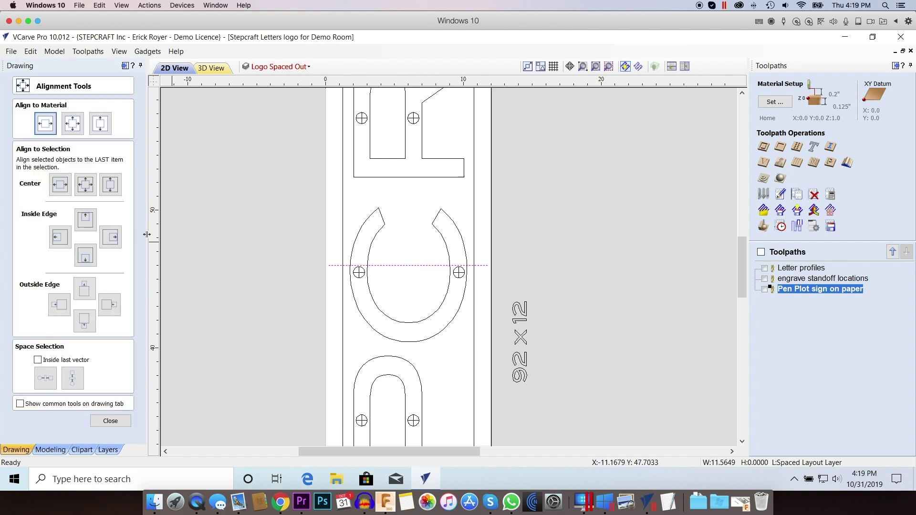
pyautogui.click(101, 124)
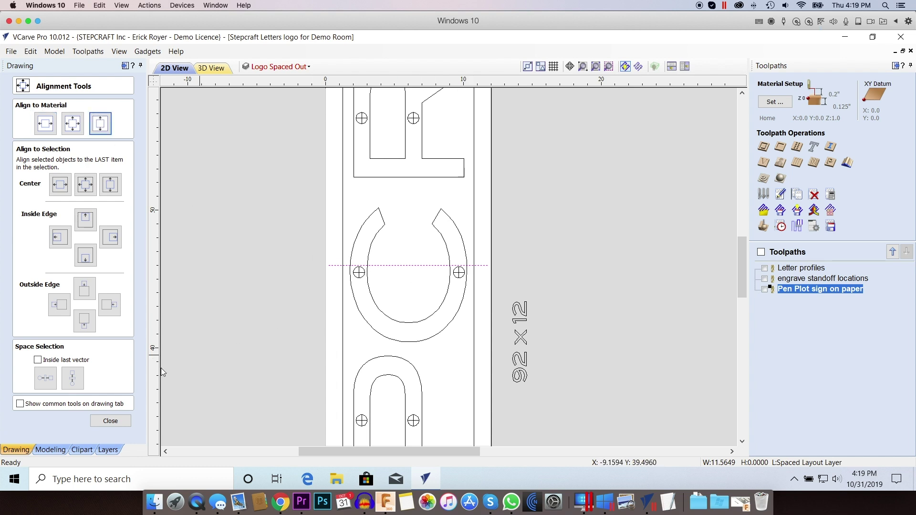
pyautogui.click(110, 420)
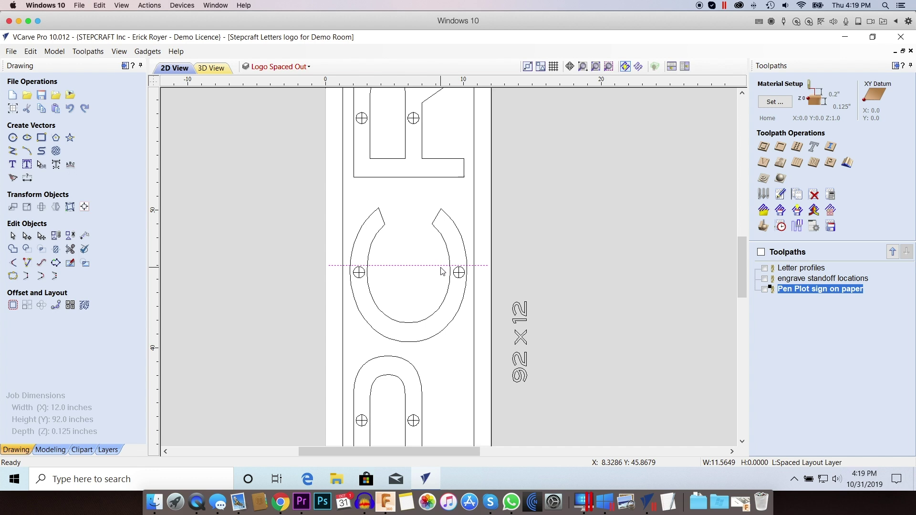
# - Examine the horizontal center line's position relative to the letter C and the whole vertical lettering
pyautogui.click(397, 266)
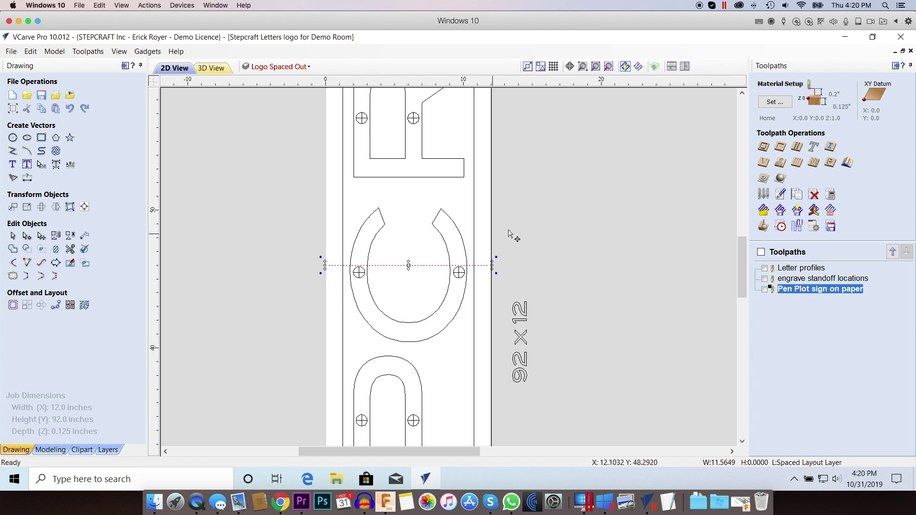
pyautogui.scroll(-5, 468, 243)
pyautogui.scroll(4, 462, 247)
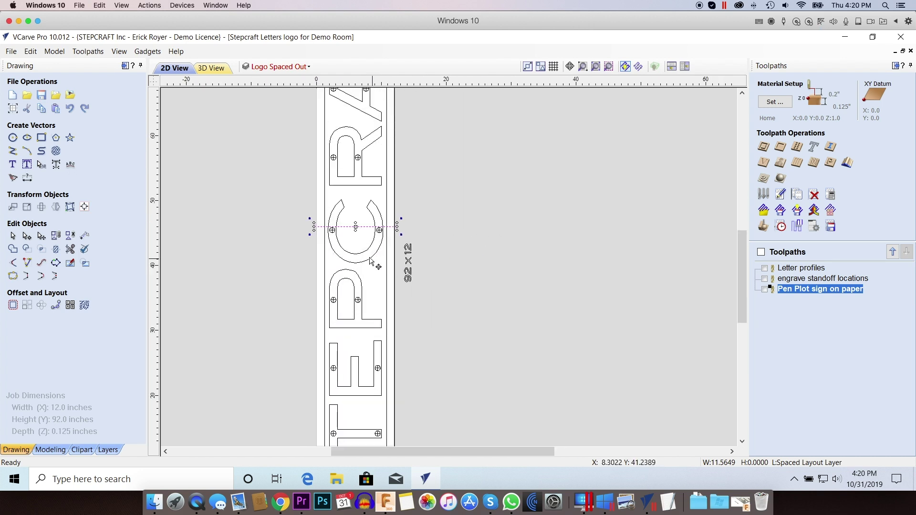
pyautogui.scroll(-3, 371, 257)
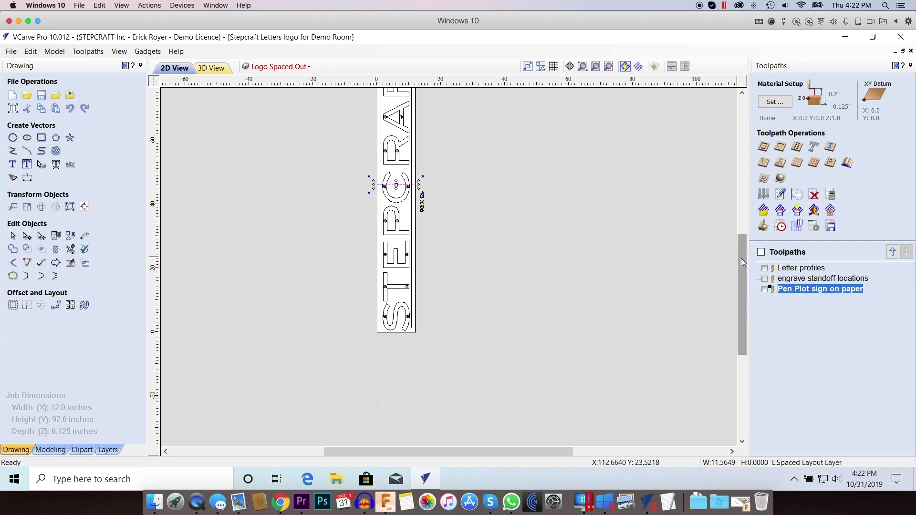
pyautogui.scroll(3, 740, 259)
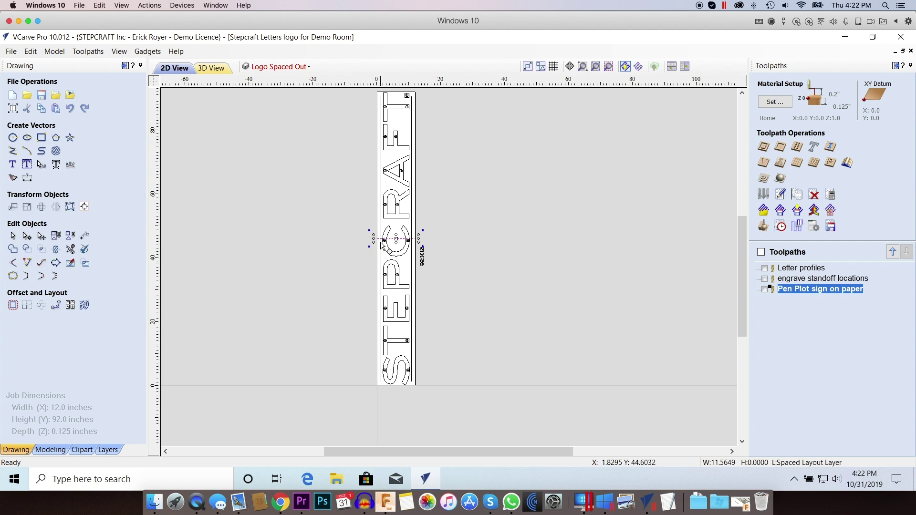
pyautogui.scroll(5, 381, 245)
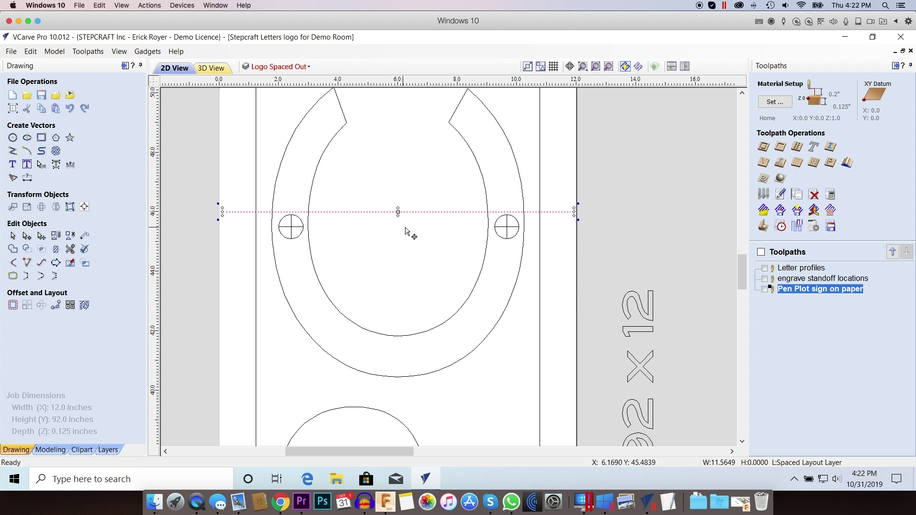
pyautogui.scroll(-5, 406, 231)
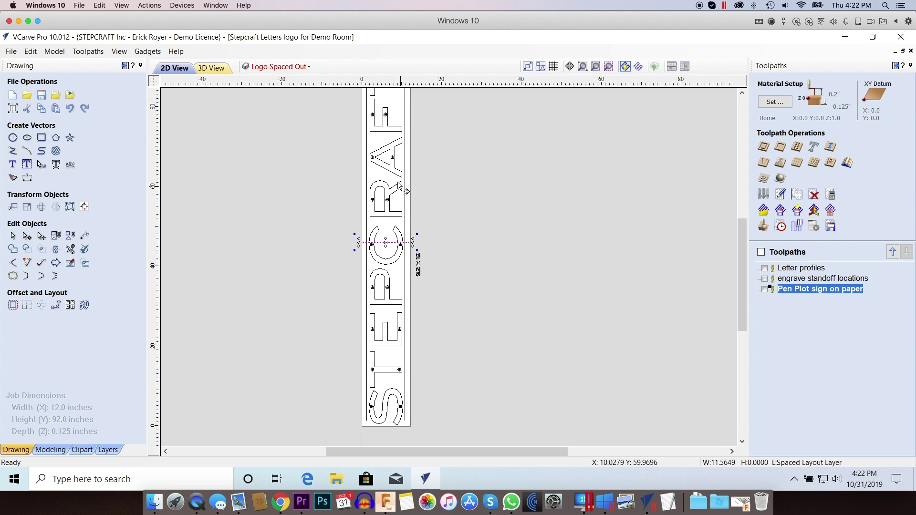
# - Hide the Spaced Layout Layer and show the Logo Spaced Out layer with the S symbol and its sheet size label
pyautogui.click(298, 66)
pyautogui.click(258, 84)
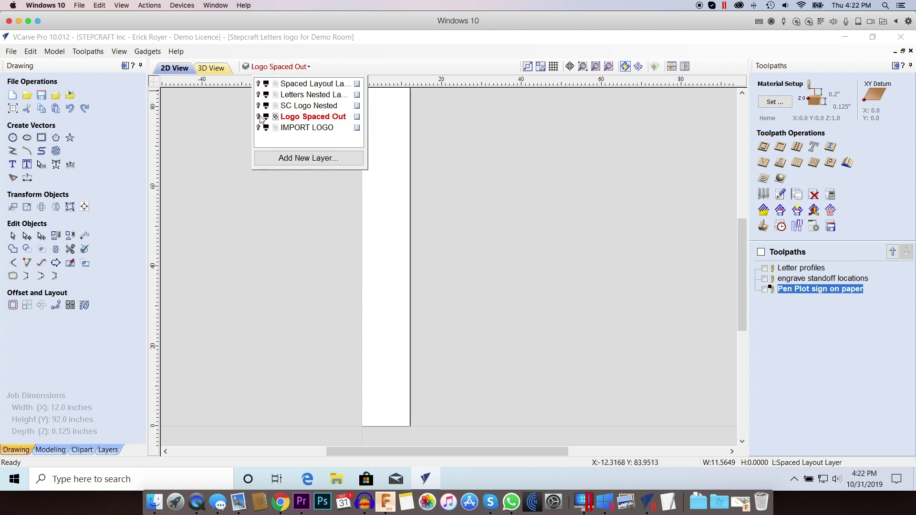
pyautogui.click(258, 117)
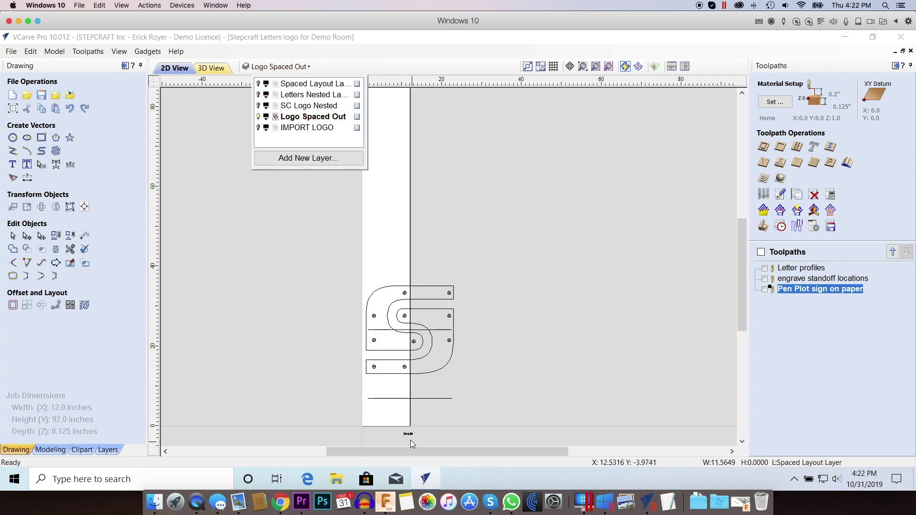
pyautogui.scroll(4, 410, 439)
pyautogui.scroll(-3, 387, 359)
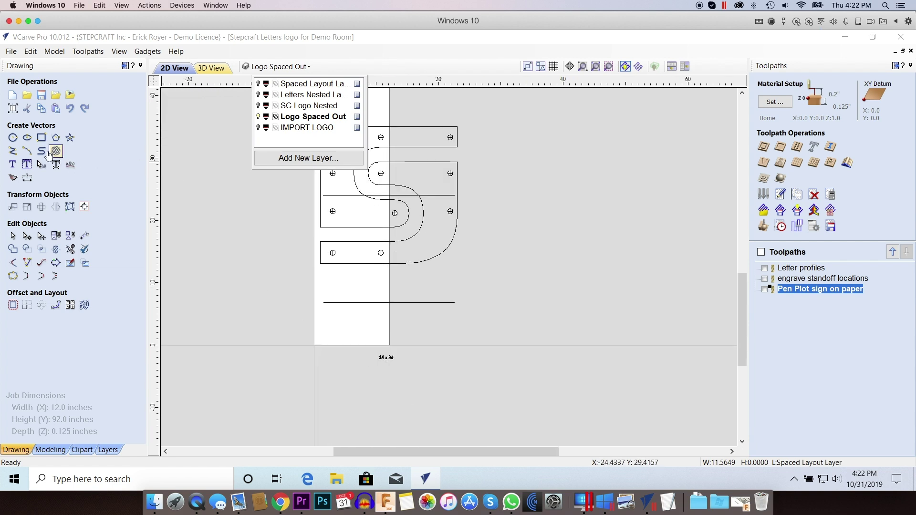
# - Set the job size to 24 inches wide by 36 inches high for the S symbol
pyautogui.click(13, 108)
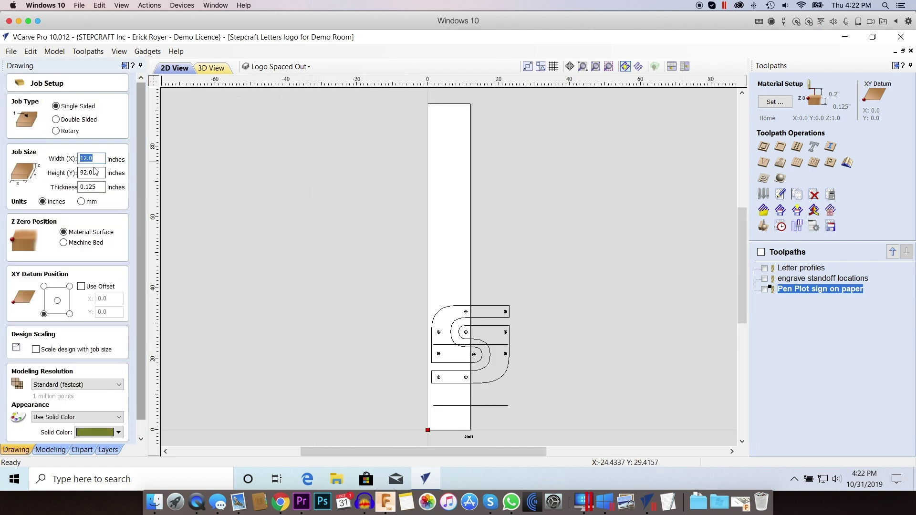
pyautogui.write('2436')
pyautogui.press('Return')
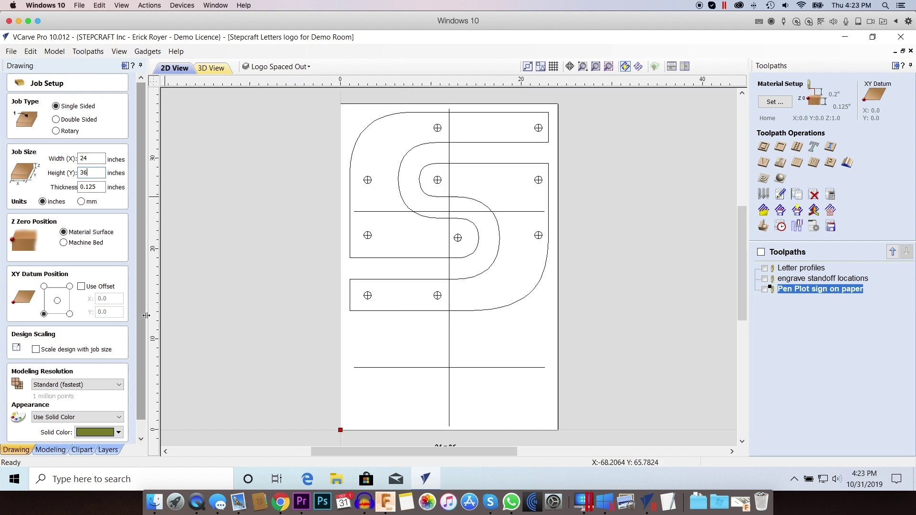
pyautogui.scroll(-1, 121, 261)
pyautogui.click(27, 436)
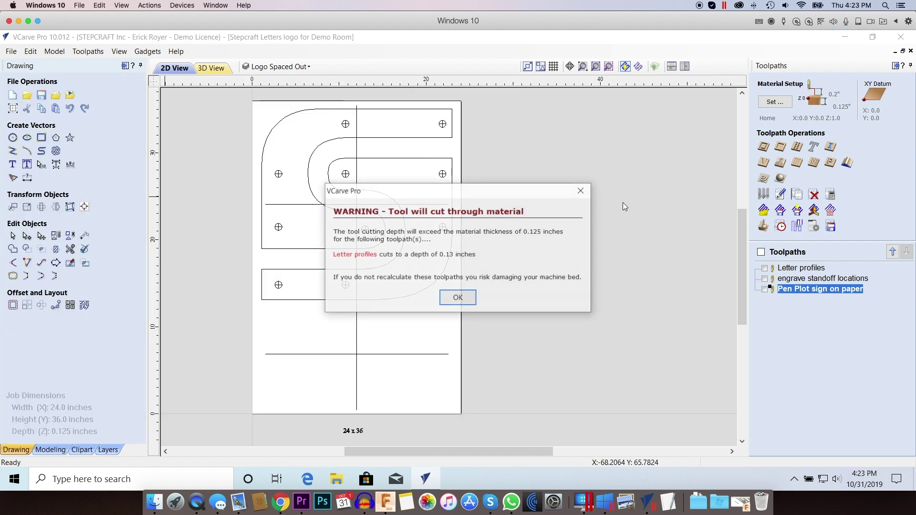
pyautogui.click(458, 297)
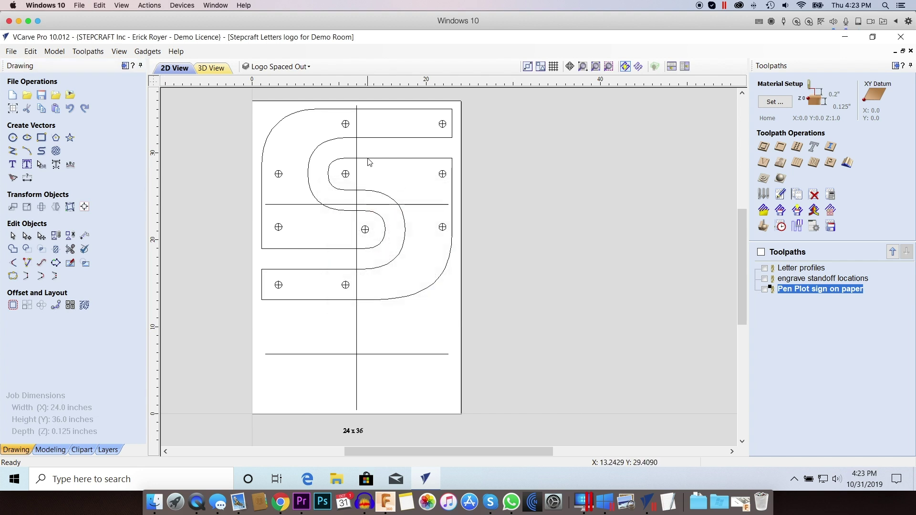
# - Compare the S symbol layout with the original mirrored logo by temporarily showing the IMPORT LOGO layer
pyautogui.click(280, 67)
pyautogui.click(258, 128)
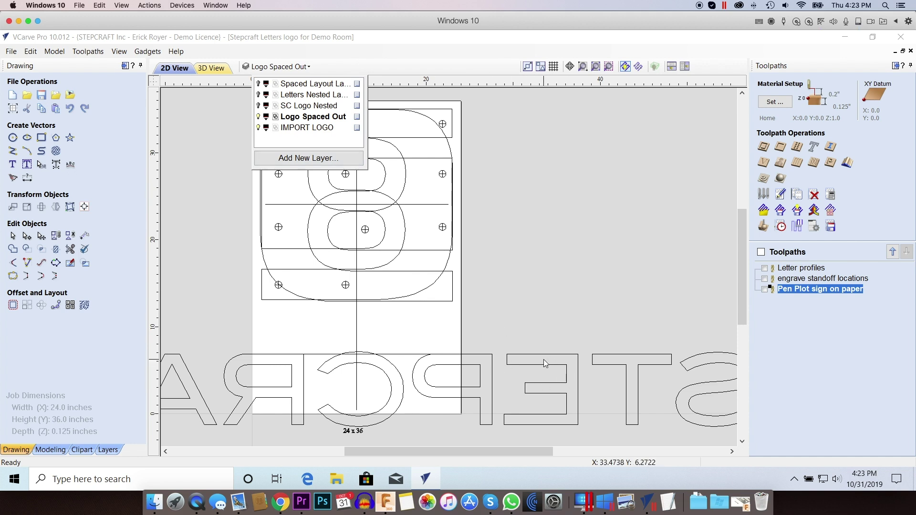
pyautogui.click(258, 127)
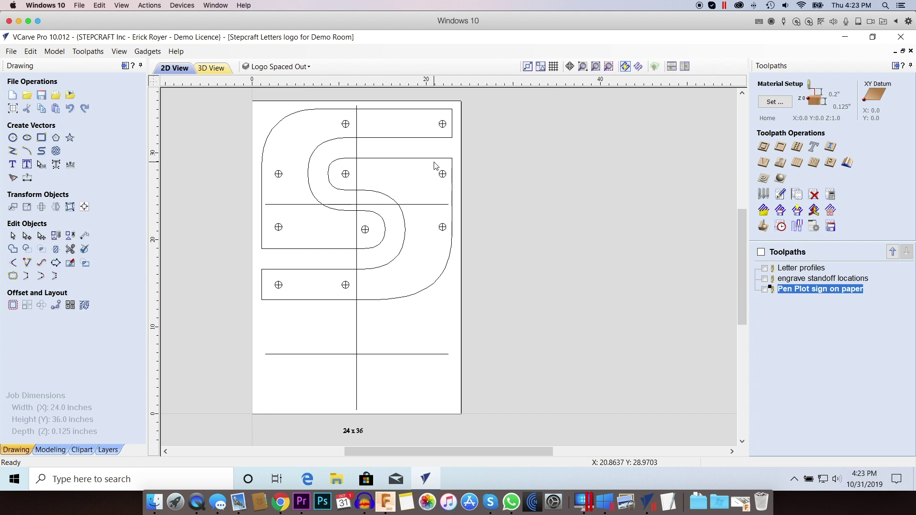
# - Inspect the S symbol sheet's vertical center line and its two horizontal guide lines
pyautogui.click(340, 206)
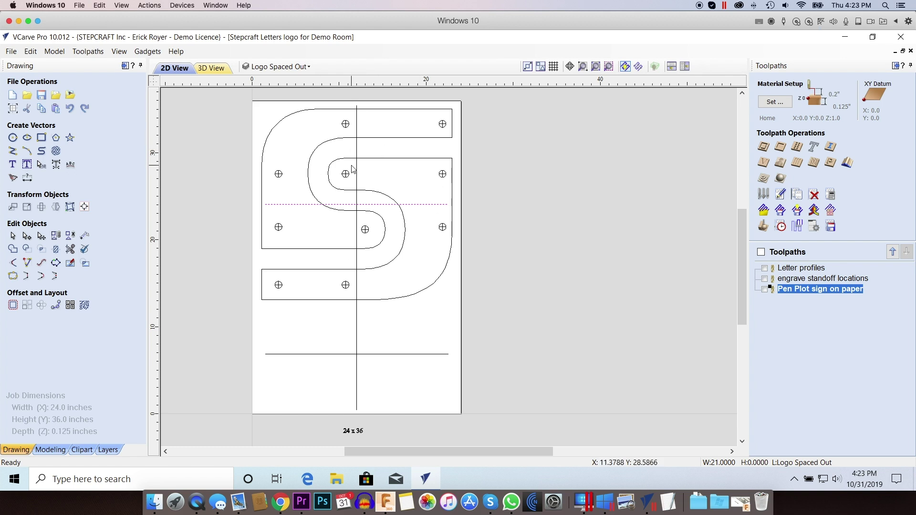
pyautogui.click(357, 151)
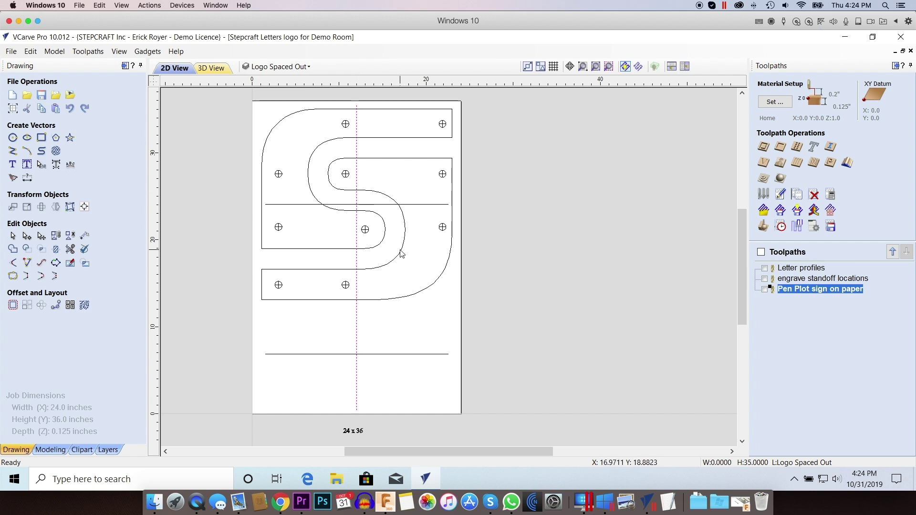
pyautogui.click(365, 354)
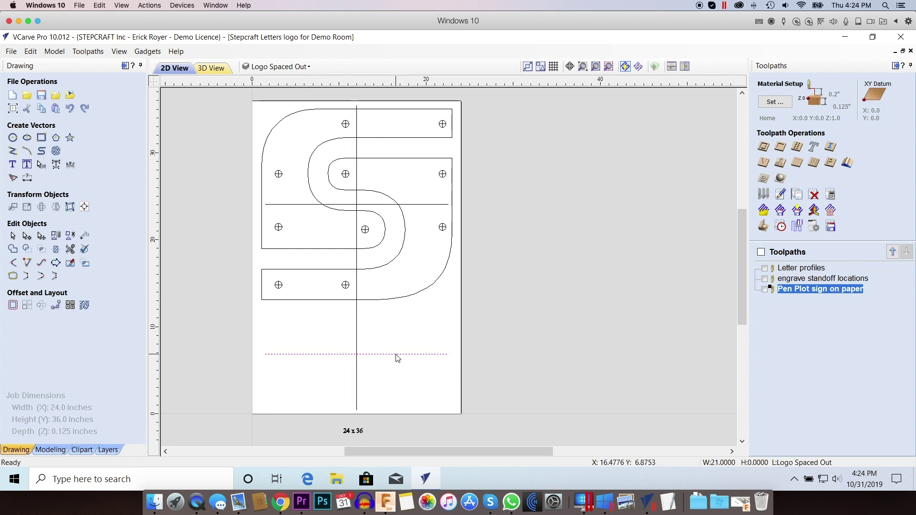